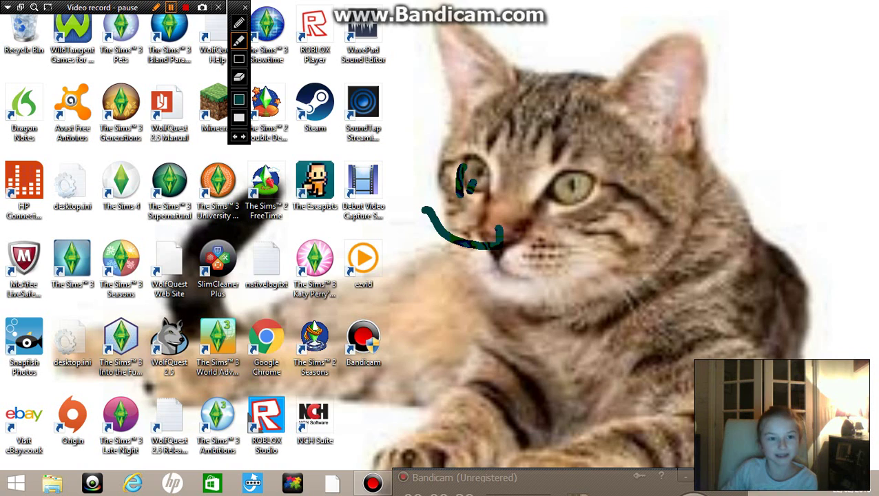
Resume the paused recording with Shift+F12 and clear the green doodles from the screen.
{"action": "key", "text": "shift+F12"}
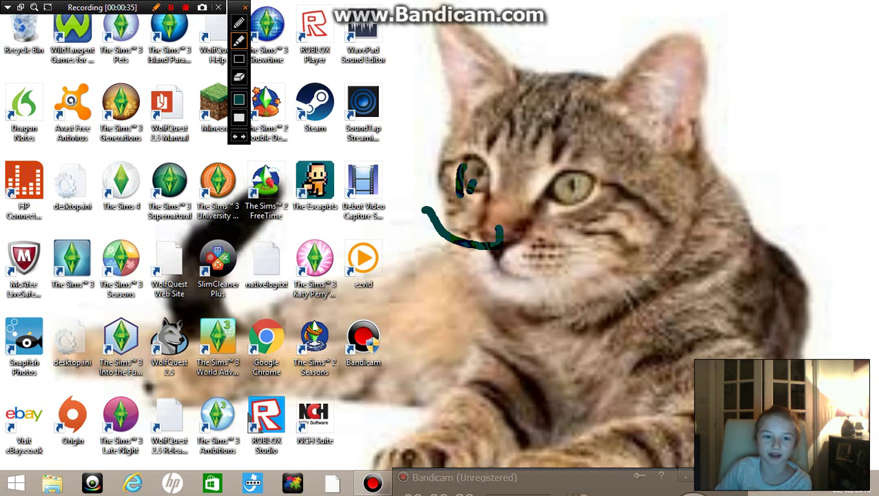
{"action": "key", "text": "Escape"}
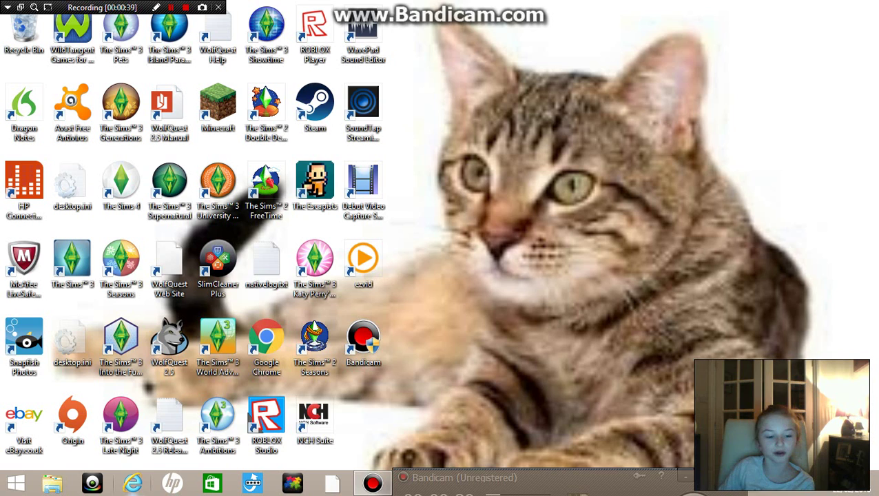
Search Google for 'bandicam' in Internet Explorer and open the Bandicam Free Download result.
{"action": "left_click", "coordinate": [133, 483]}
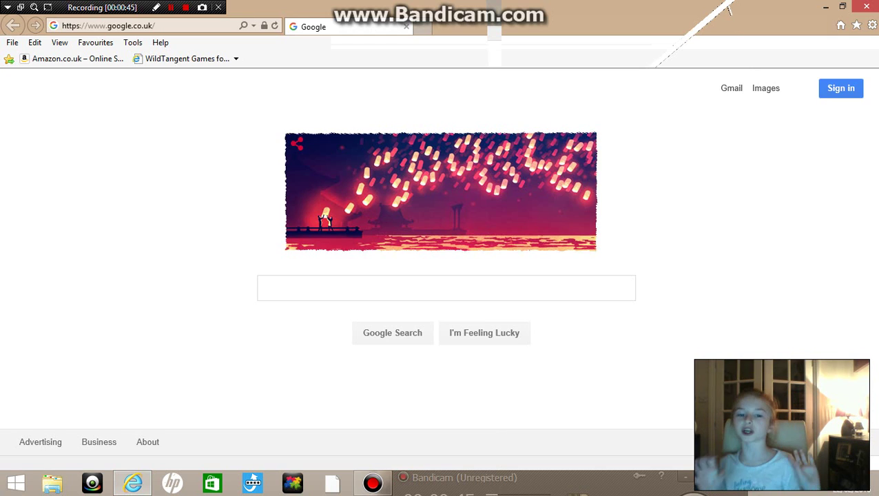
{"action": "type", "text": "ba"}
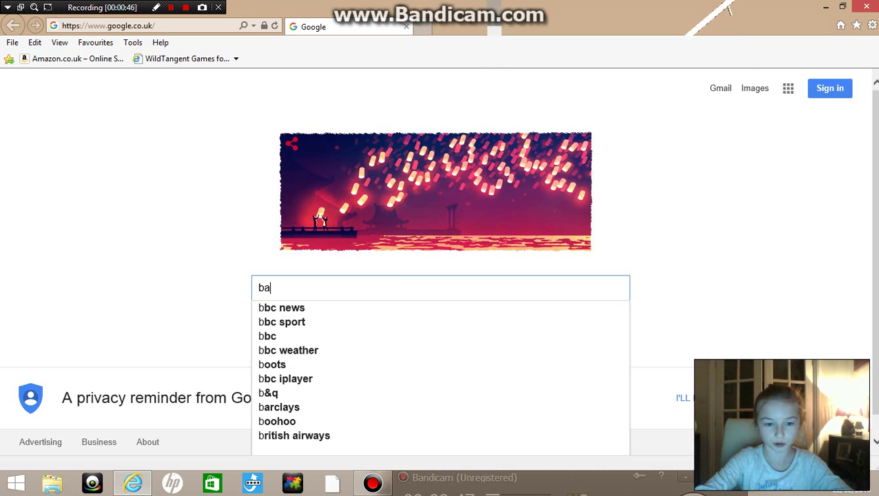
{"action": "type", "text": "ndicam"}
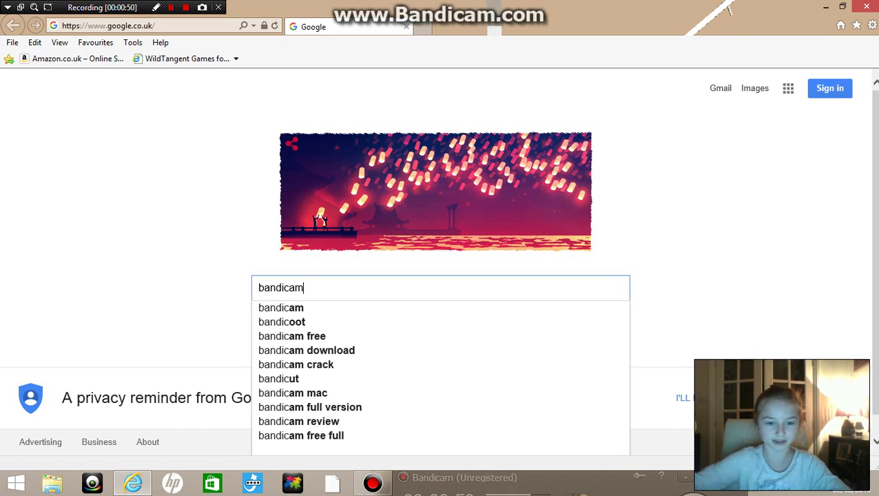
{"action": "key", "text": "Down"}
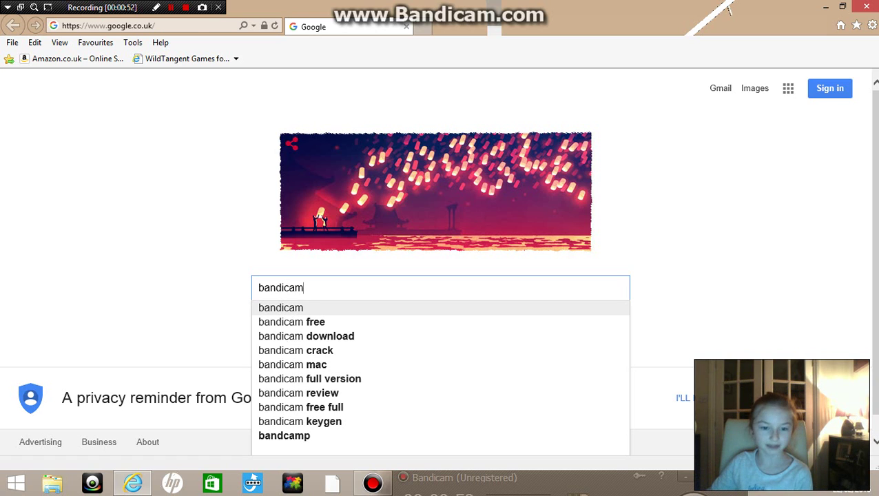
{"action": "key", "text": "Return"}
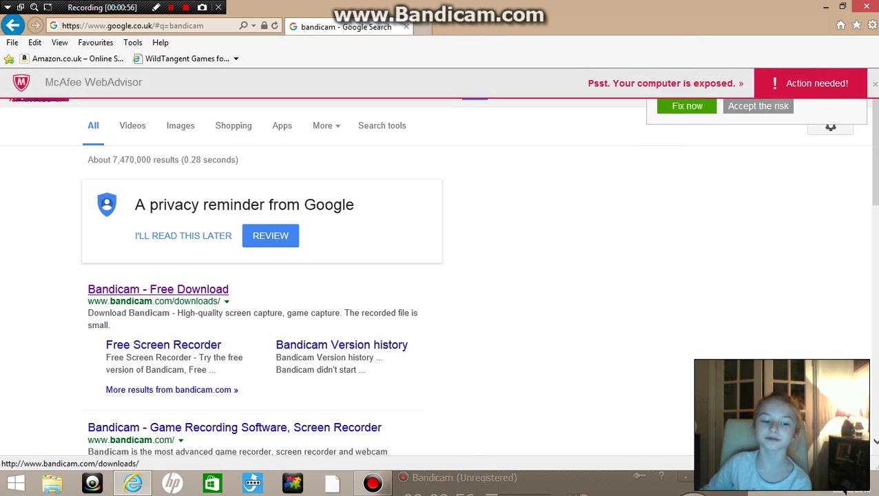
{"action": "left_click", "coordinate": [158, 289]}
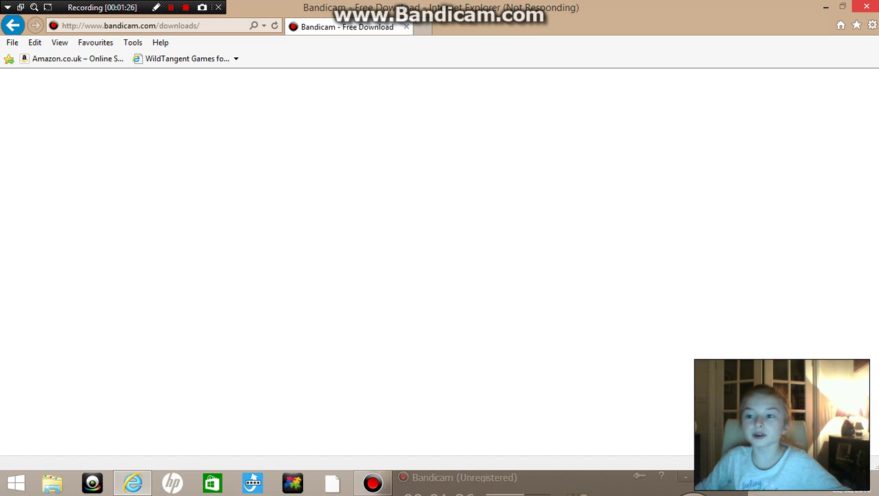
Let the bandicam.com download page load, showing version 3.0.2.1014 and the Download Bandicam button.
{"action": "mouse_move", "coordinate": [876, 493]}
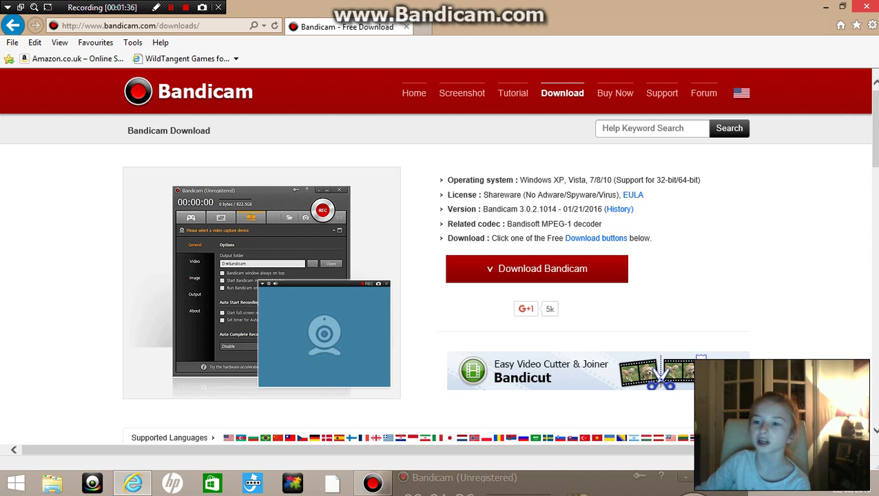
Leave Internet Explorer for the desktop with Win+D to get back to Bandicam.
{"action": "key", "text": "super+d"}
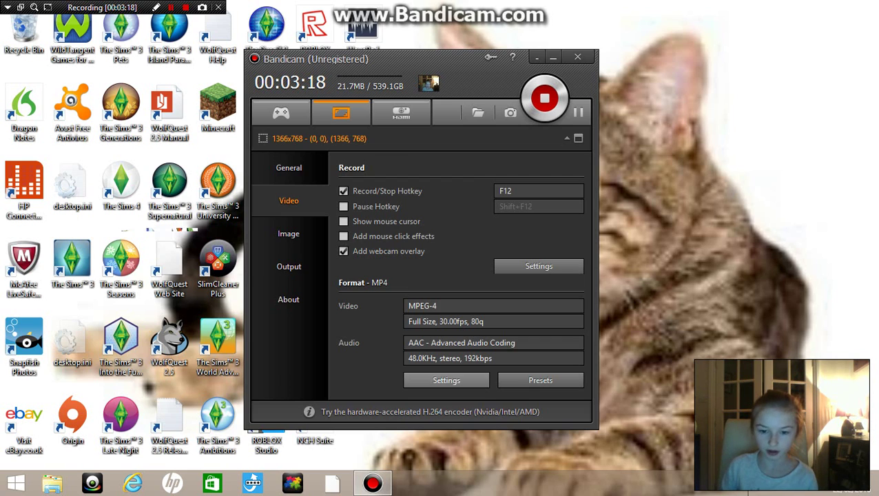
Switch the recording format to AVI, keeping Full Size video and stereo audio, then open webcam overlay settings.
{"action": "left_click", "coordinate": [446, 380]}
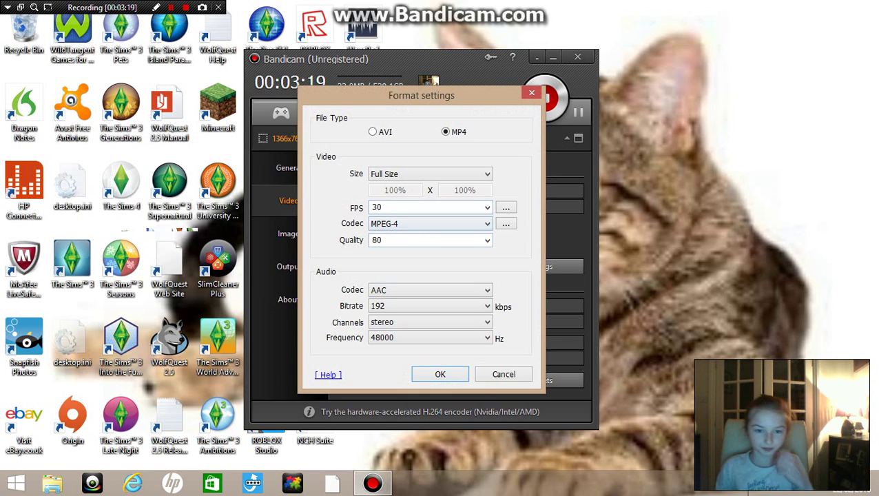
{"action": "key", "text": "alt+Down"}
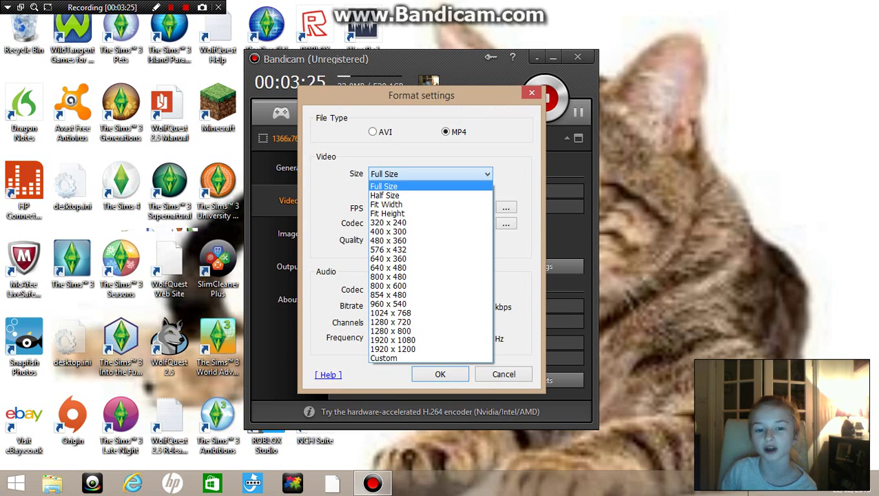
{"action": "key", "text": "Return"}
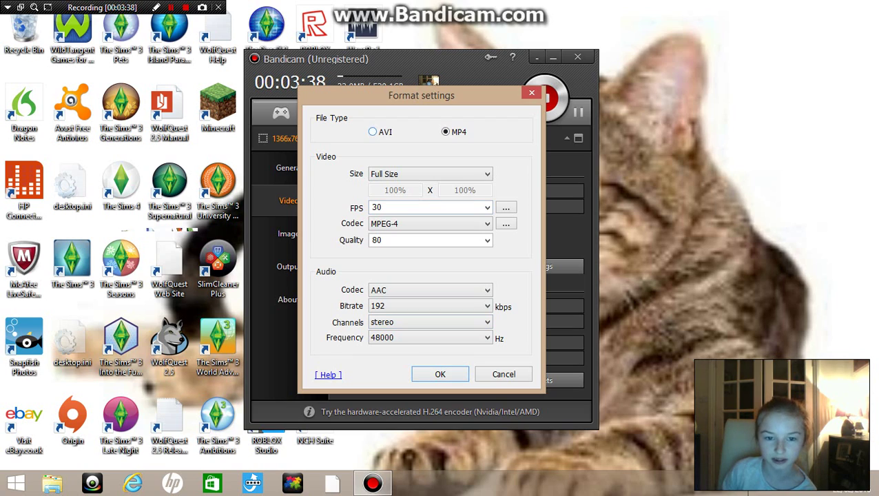
{"action": "left_click", "coordinate": [372, 132]}
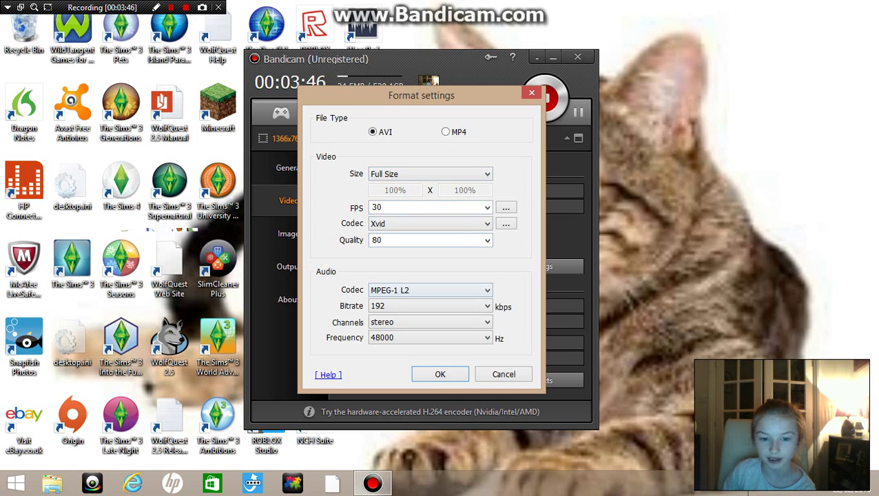
{"action": "left_click", "coordinate": [430, 322]}
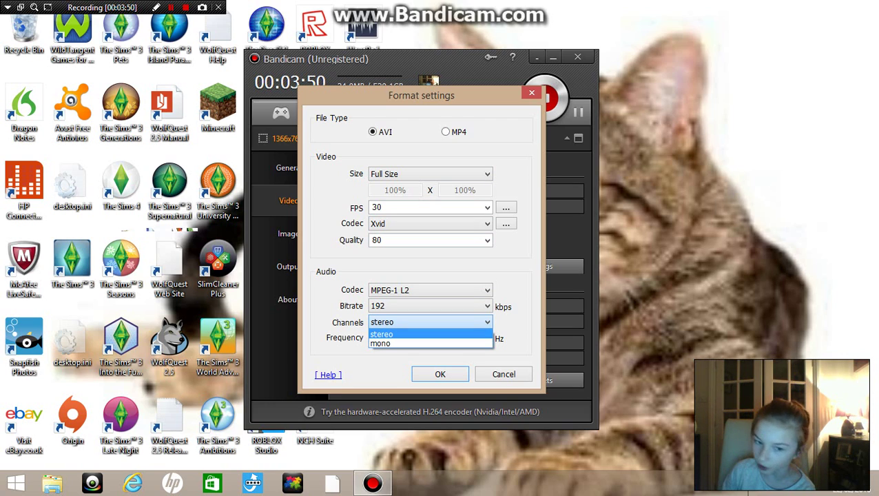
{"action": "key", "text": "Return"}
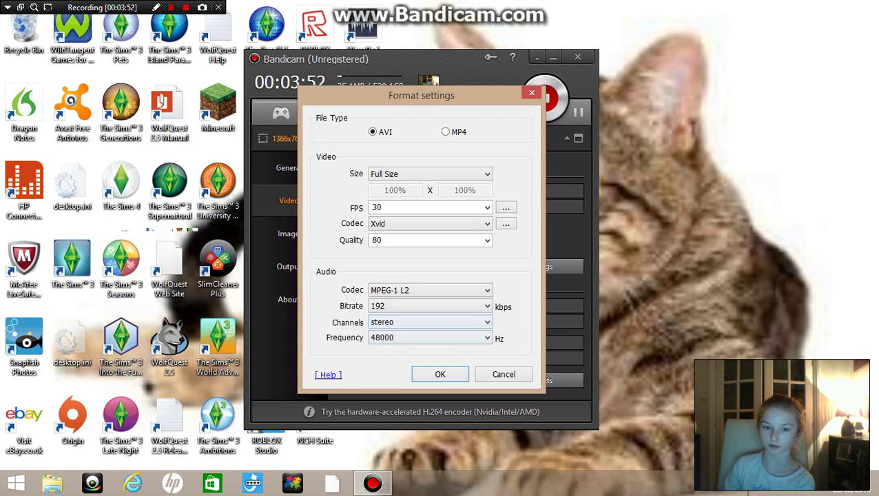
{"action": "left_click", "coordinate": [441, 374]}
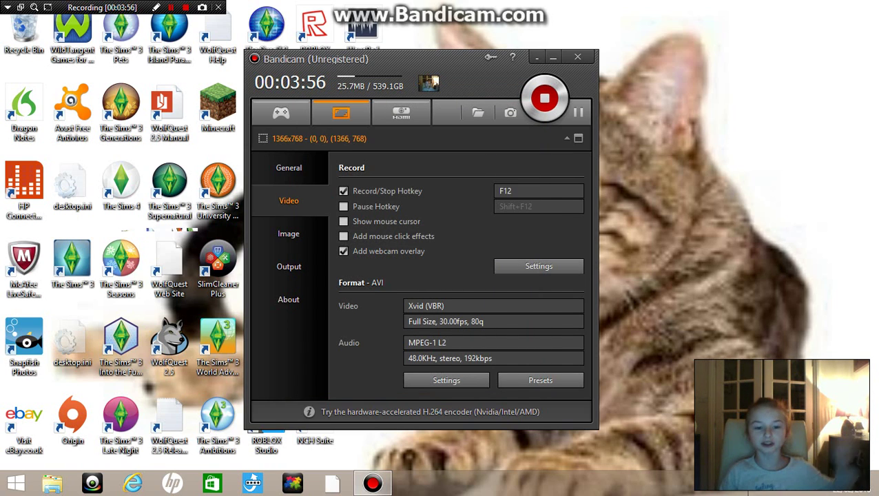
{"action": "left_click", "coordinate": [539, 266]}
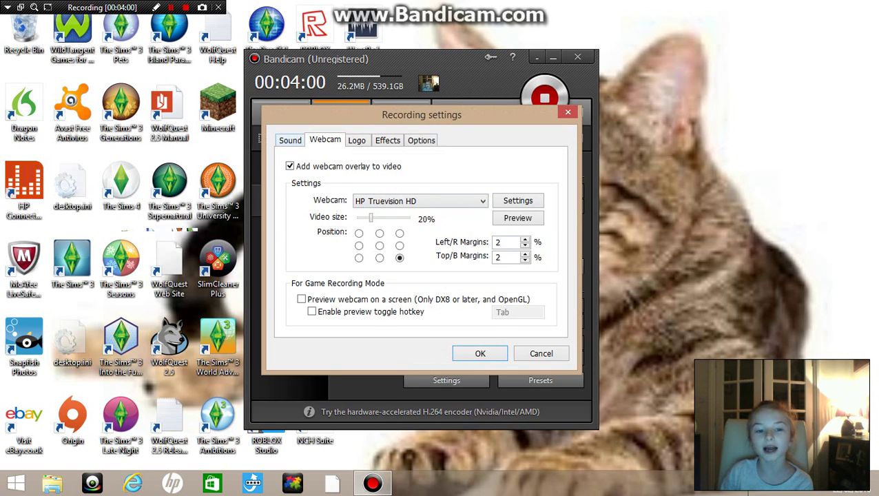
Make Microphone (Realtek High Definition Audio) the primary sound device, then return to the Webcam tab.
{"action": "key", "text": "ctrl+shift+Tab"}
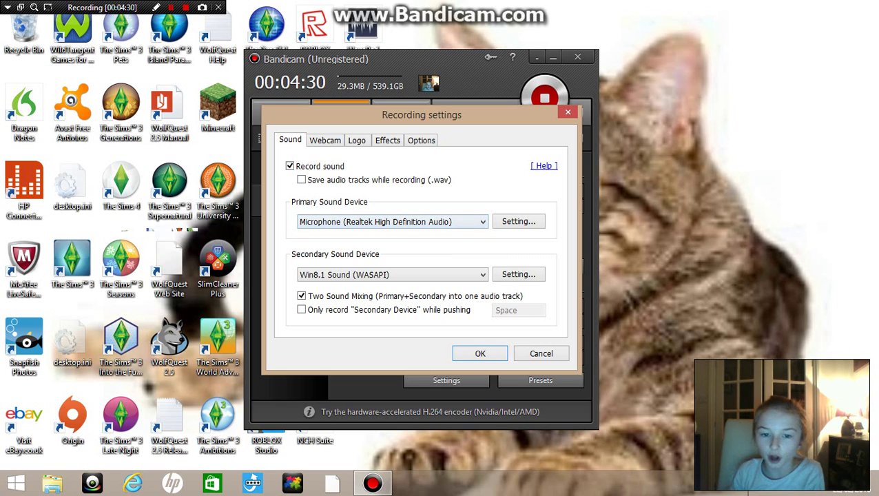
{"action": "key", "text": "alt+Down"}
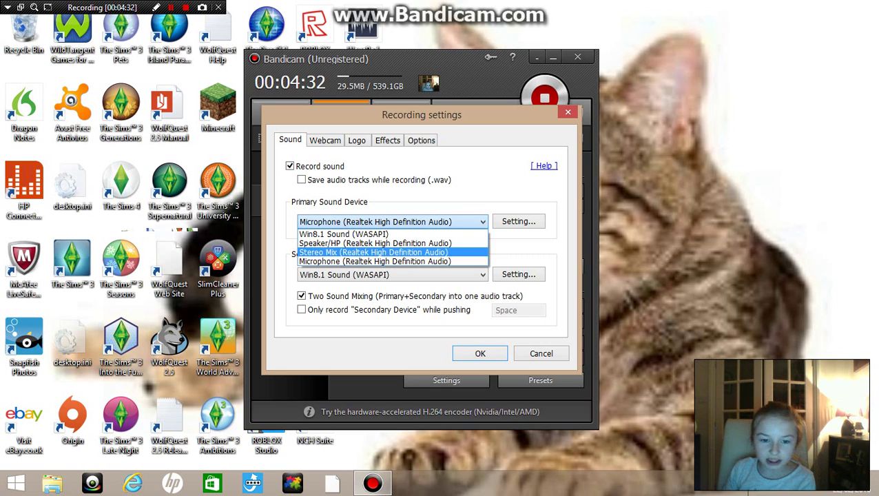
{"action": "key", "text": "Escape"}
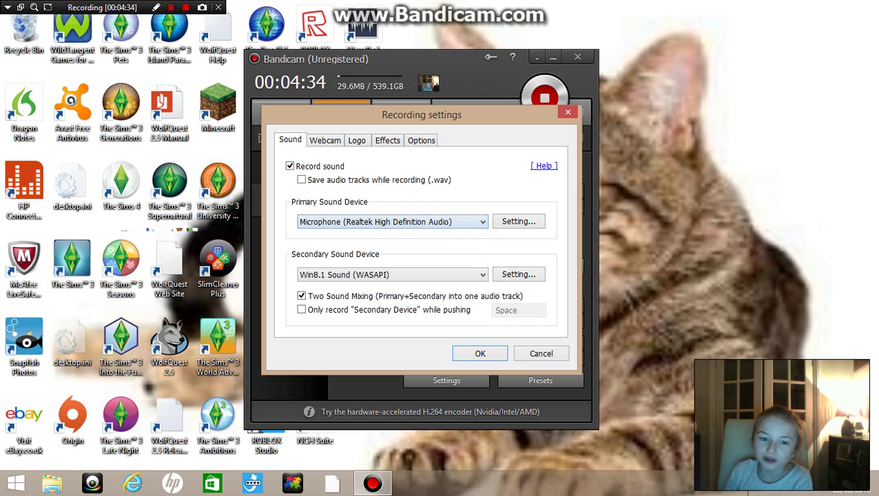
{"action": "key", "text": "alt+Down"}
{"action": "key", "text": "Down"}
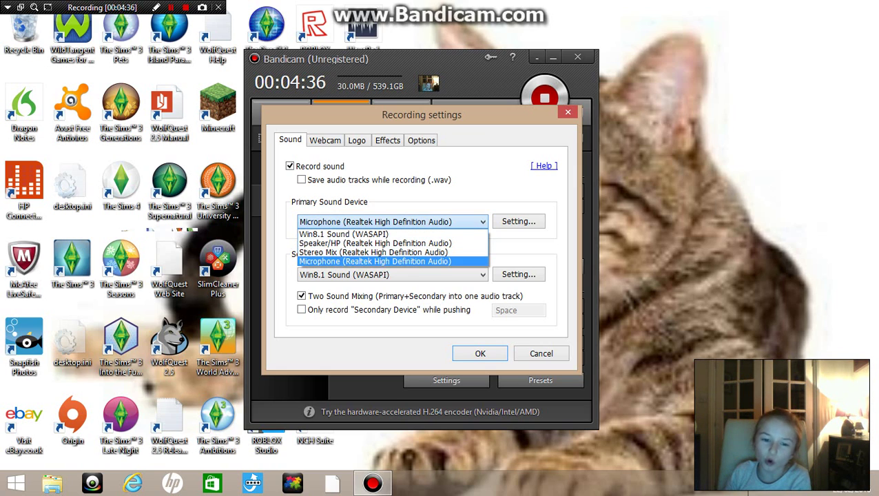
{"action": "key", "text": "Return"}
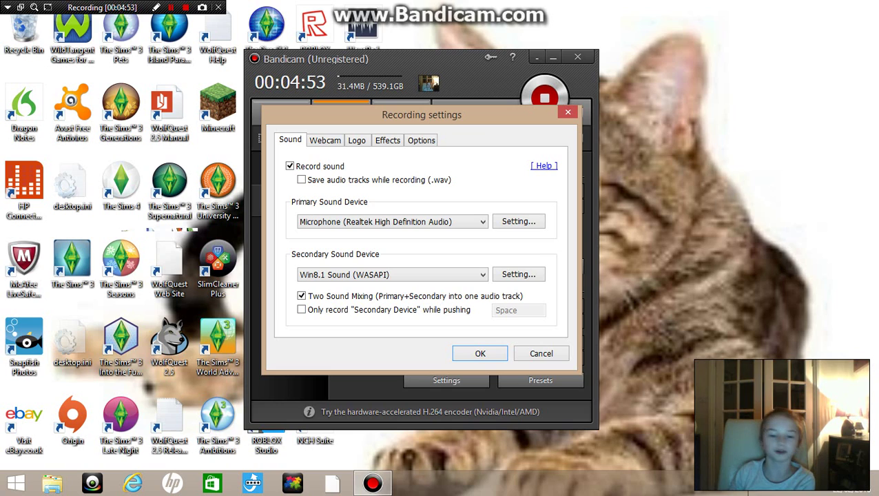
{"action": "key", "text": "ctrl+Tab"}
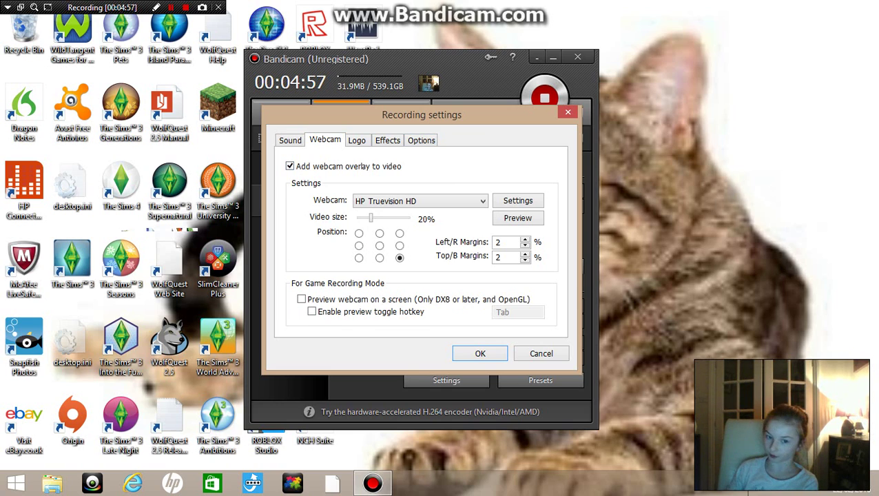
Keep HP Truevision HD as the webcam and move on to the Logo tab.
{"action": "key", "text": "alt+Down"}
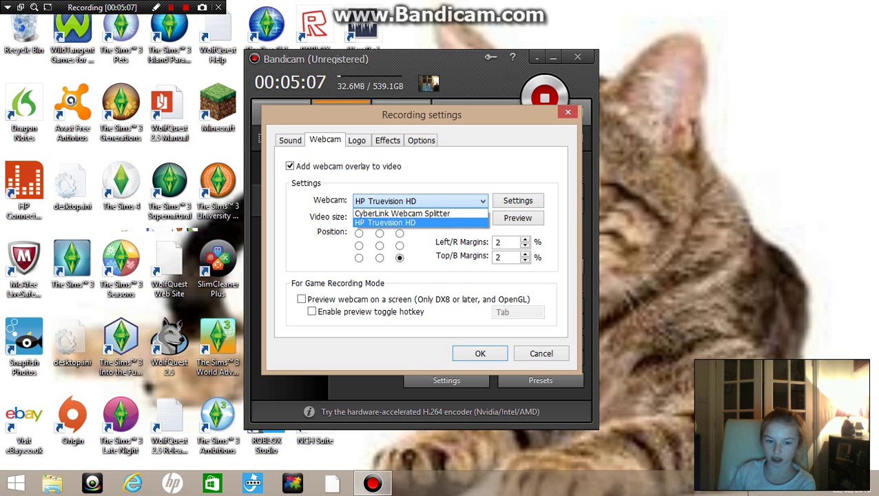
{"action": "key", "text": "Return"}
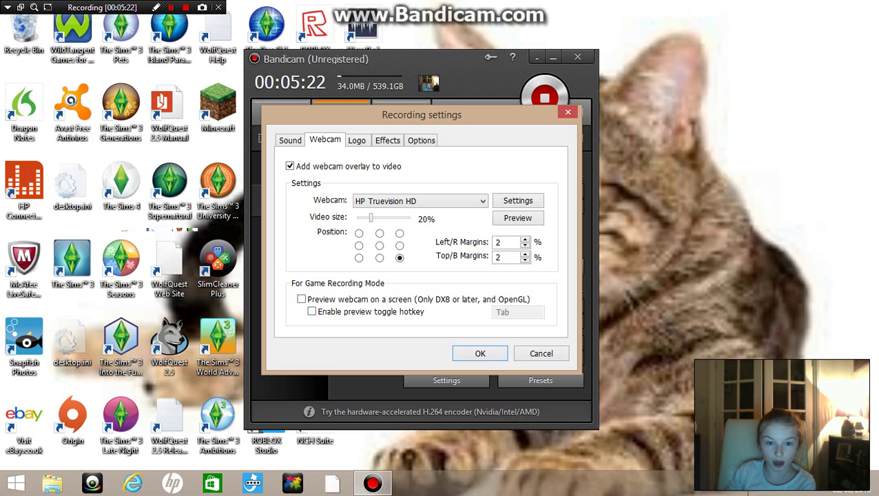
{"action": "key", "text": "ctrl+Tab"}
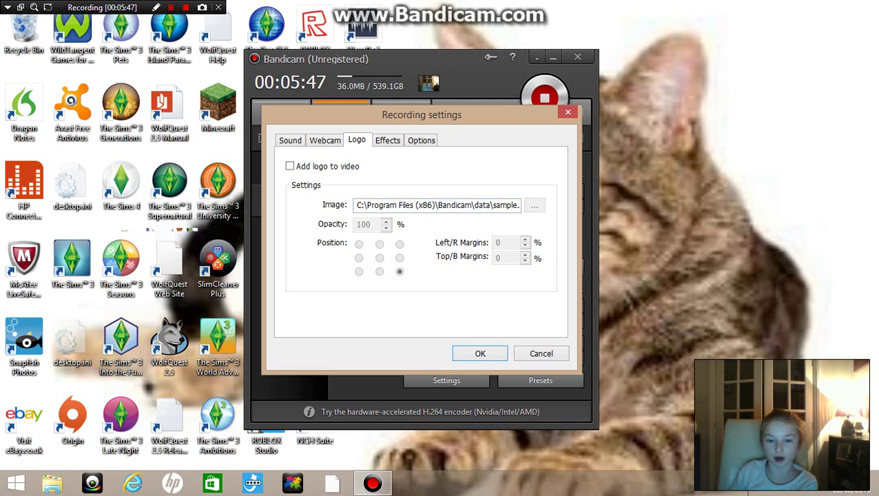
Look over the Effects tab, then view Options with High priority and enhanced capture enabled.
{"action": "left_click", "coordinate": [387, 140]}
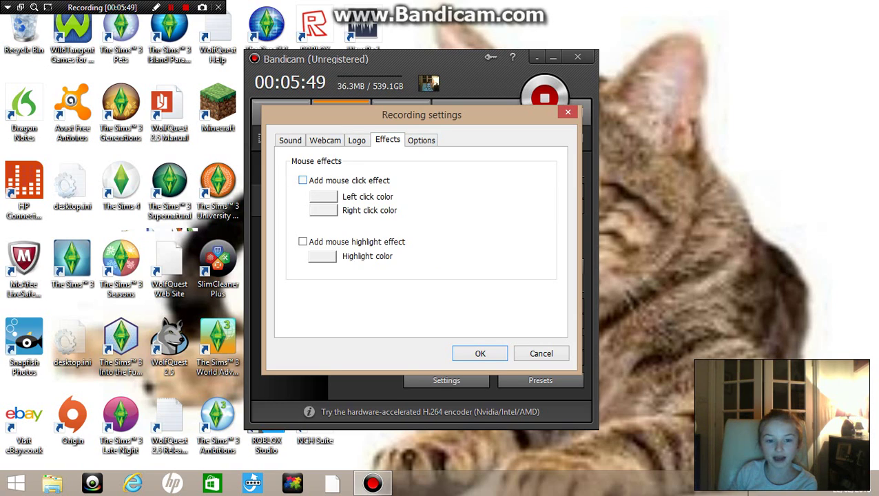
{"action": "left_click", "coordinate": [420, 140]}
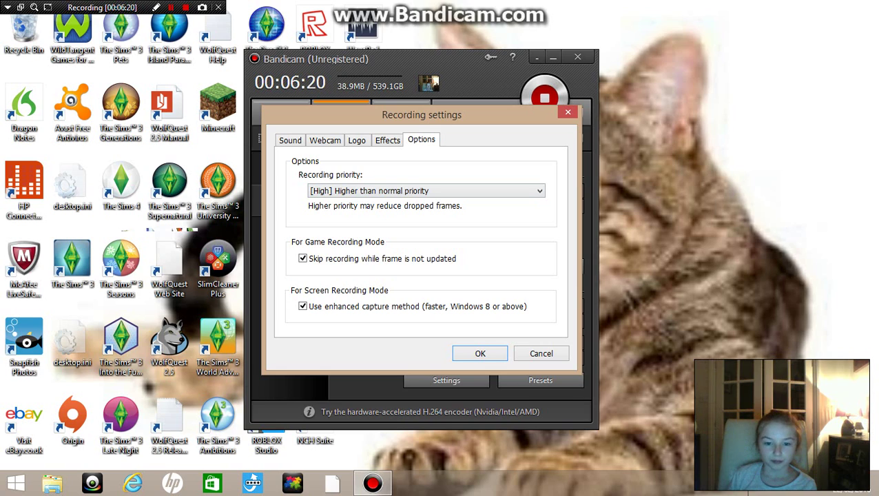
Keep recording priority at High and confirm the Recording settings with OK.
{"action": "left_click", "coordinate": [425, 191]}
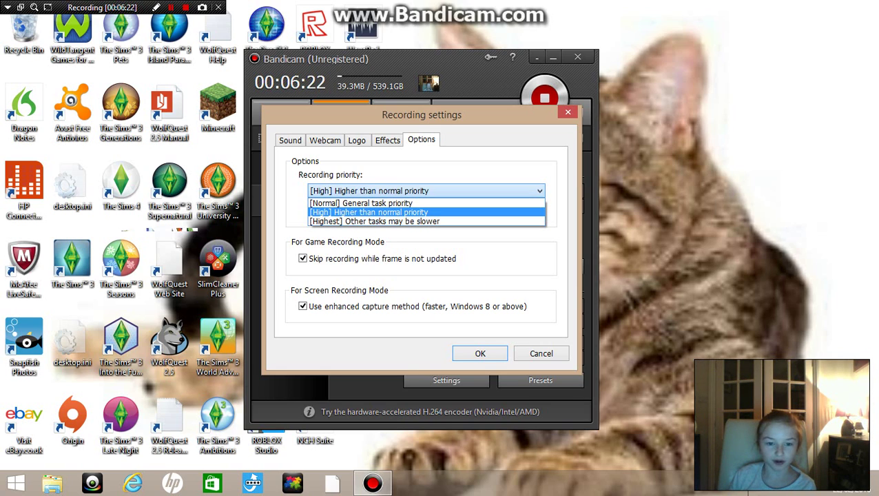
{"action": "left_click", "coordinate": [369, 212]}
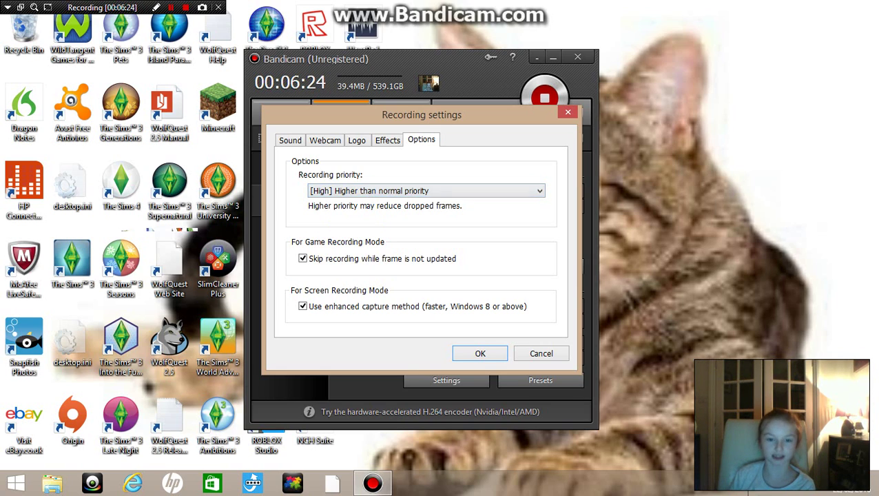
{"action": "left_click", "coordinate": [480, 353]}
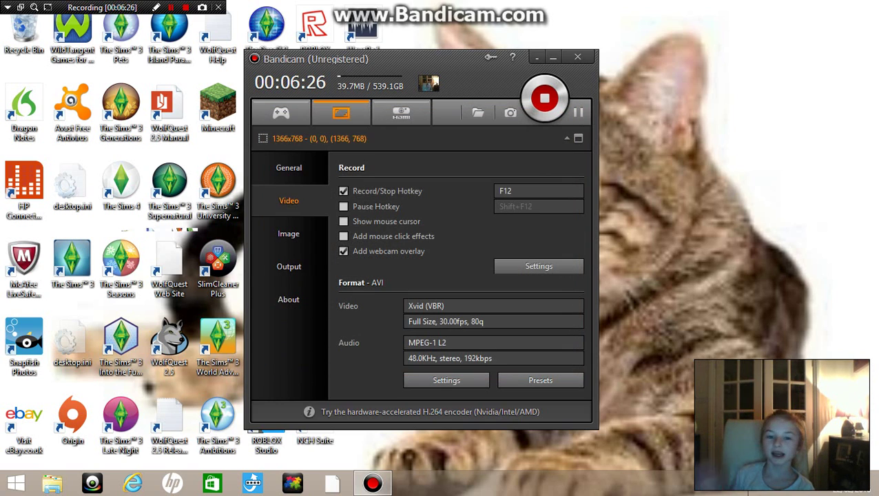